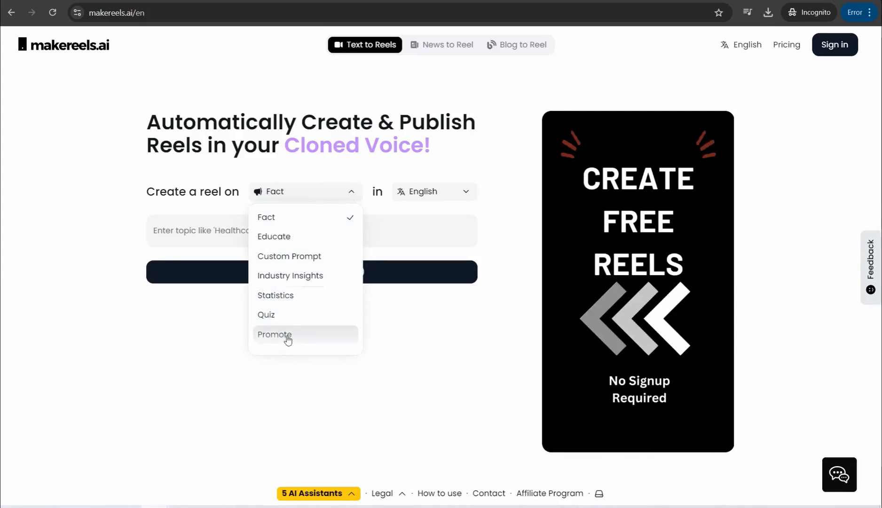
# Generate an English Fact reel on the topic "basics of dog training", checking the available reel types and languages.
pyautogui.click(508, 163)
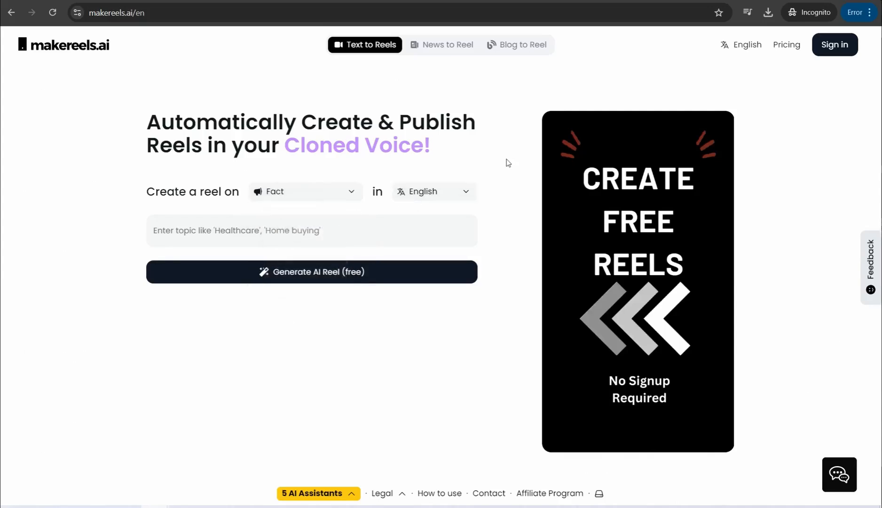
pyautogui.click(466, 194)
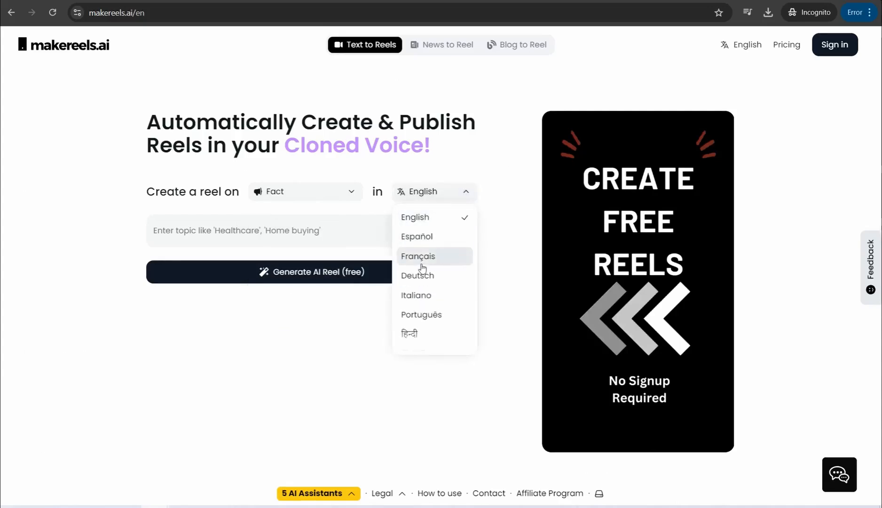
pyautogui.click(503, 177)
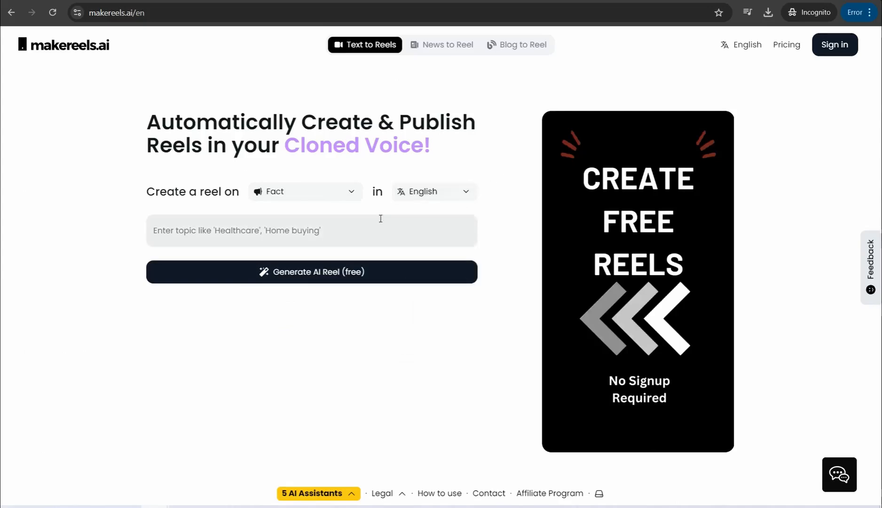
pyautogui.click(221, 232)
pyautogui.write('basics of dog training')
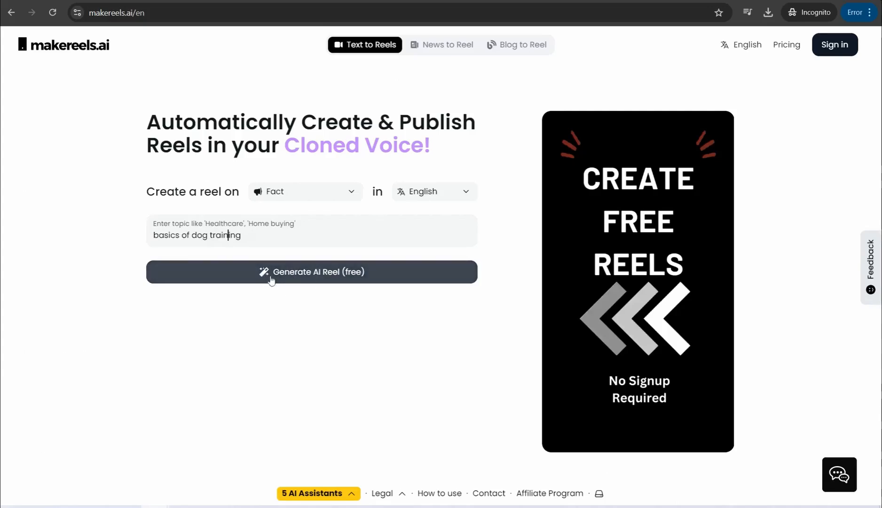
pyautogui.click(297, 283)
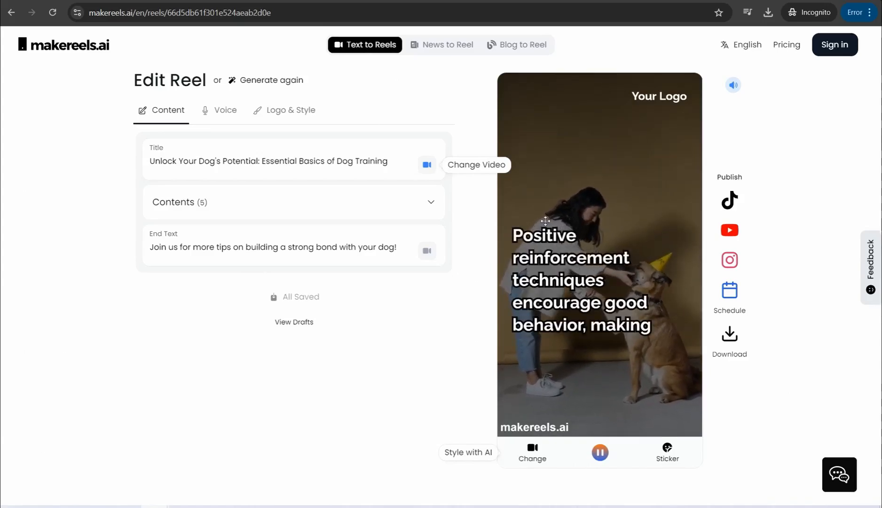
# Pause the generated reel's preview, check its title, and expand the list of content lines.
pyautogui.click(600, 453)
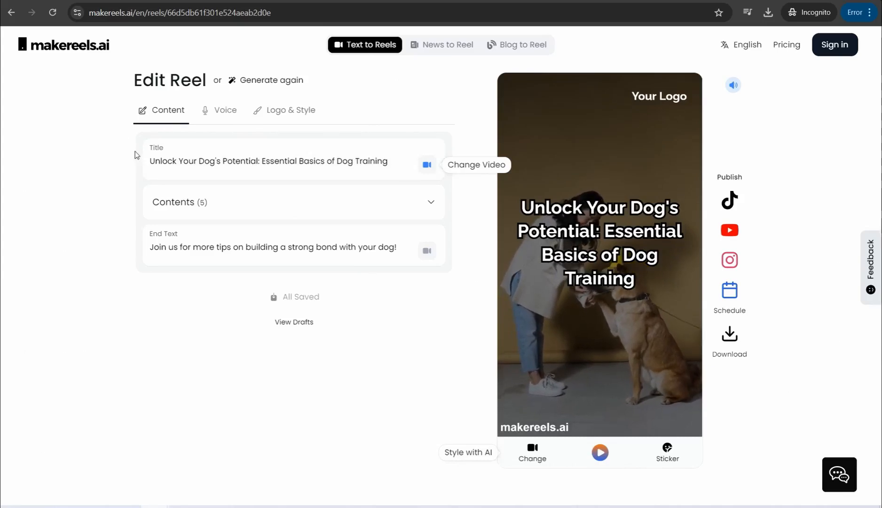
pyautogui.click(150, 158)
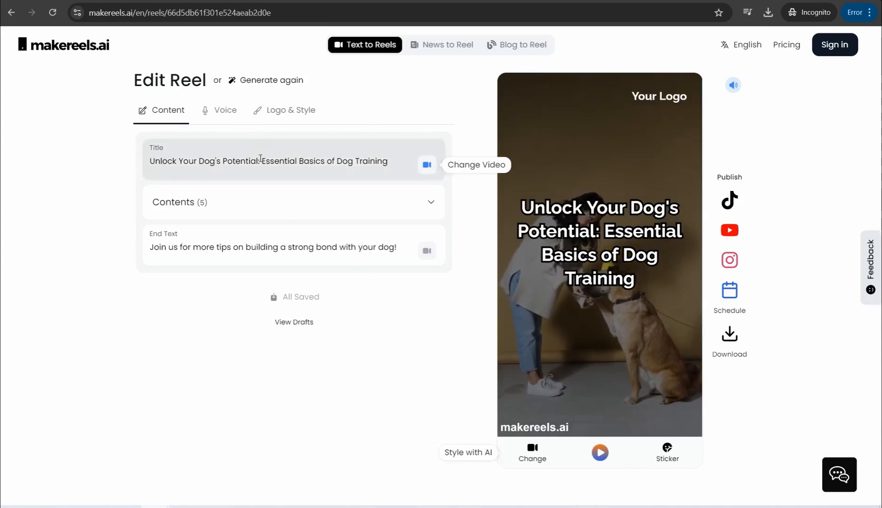
pyautogui.click(245, 161)
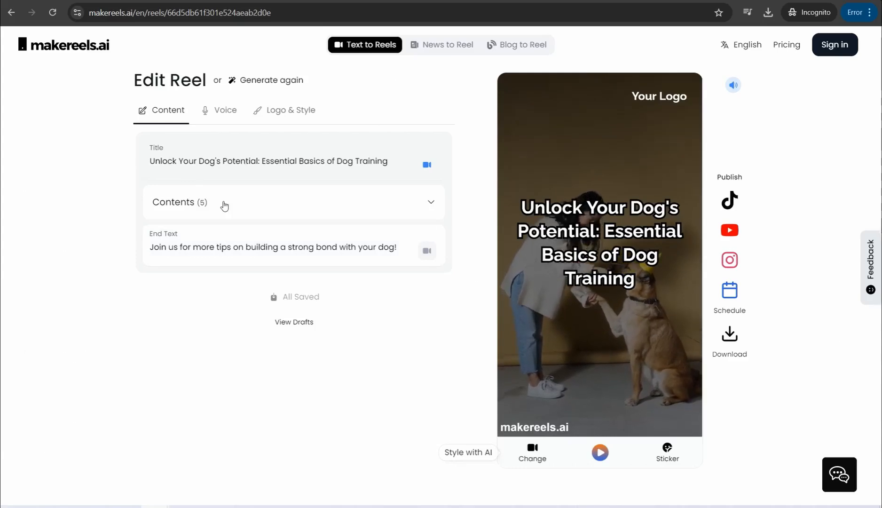
pyautogui.click(211, 208)
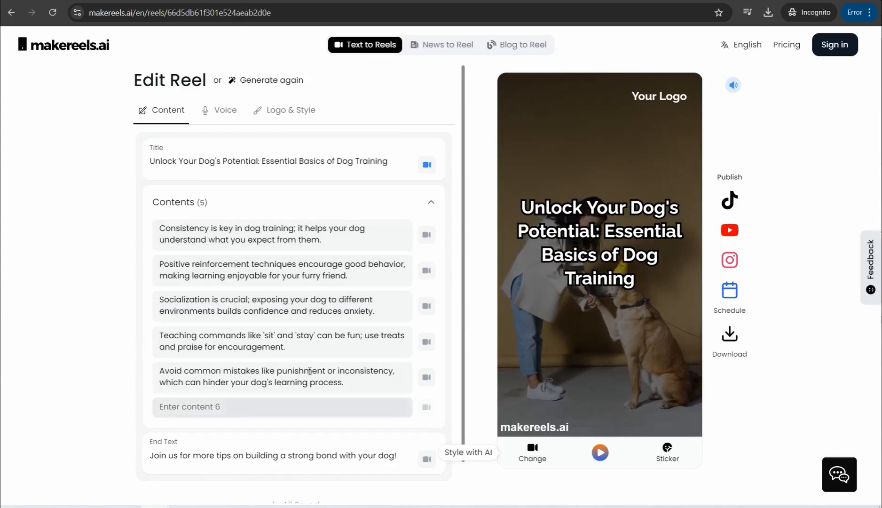
# Assign the free stock video of a white long-haired dog against an orange background to the first content line.
pyautogui.click(427, 238)
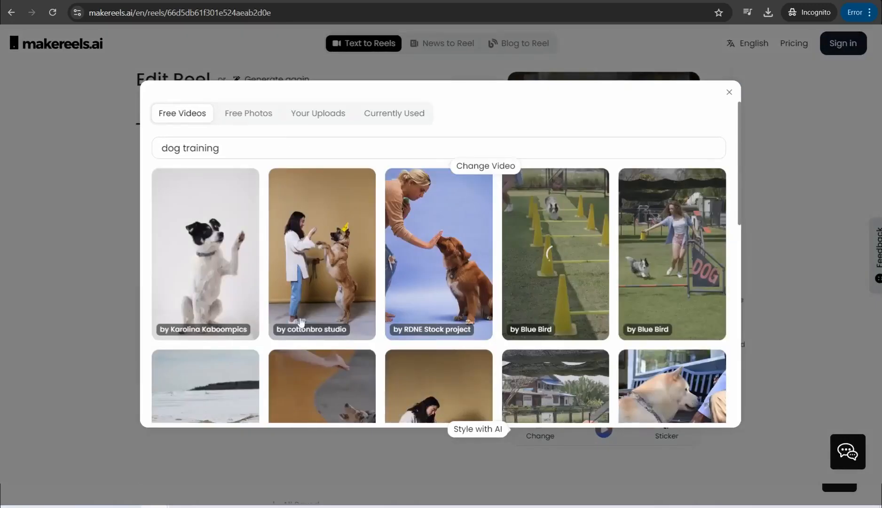
pyautogui.scroll(-5, 308, 221)
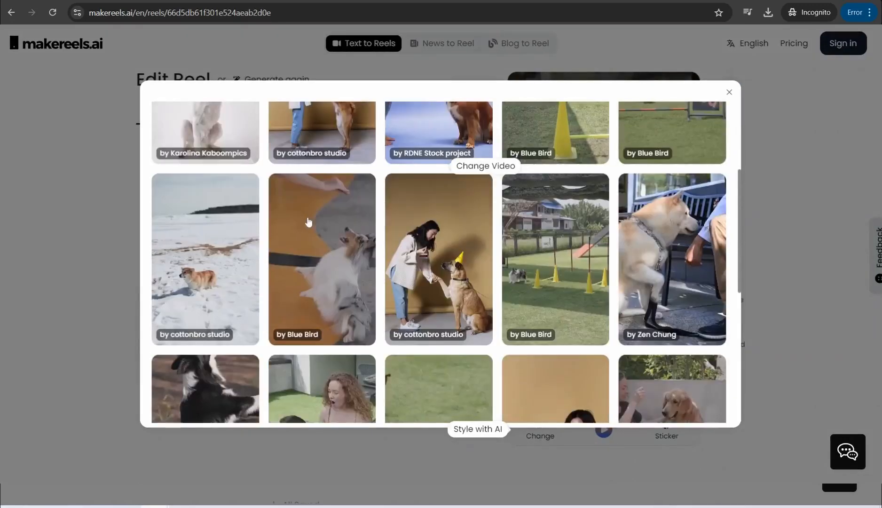
pyautogui.scroll(2, 309, 222)
pyautogui.scroll(-3, 468, 262)
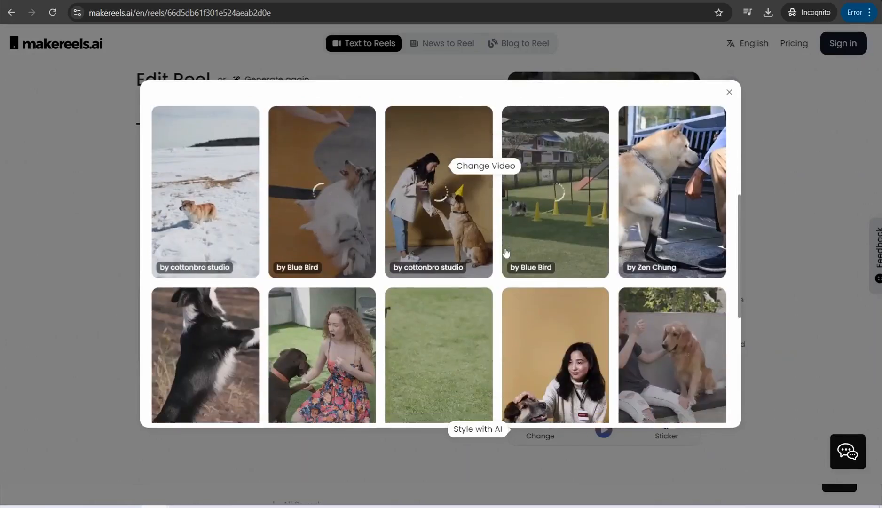
pyautogui.scroll(-3, 468, 263)
pyautogui.scroll(-1, 314, 176)
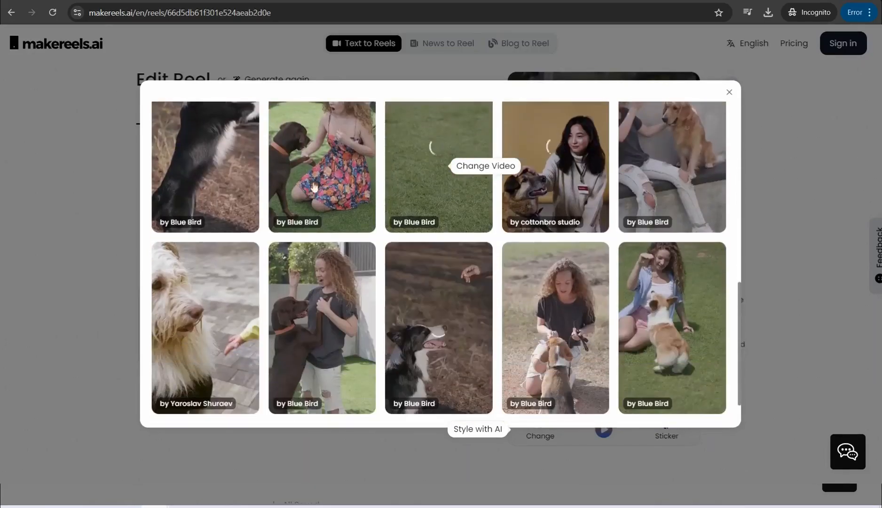
pyautogui.scroll(-1, 330, 191)
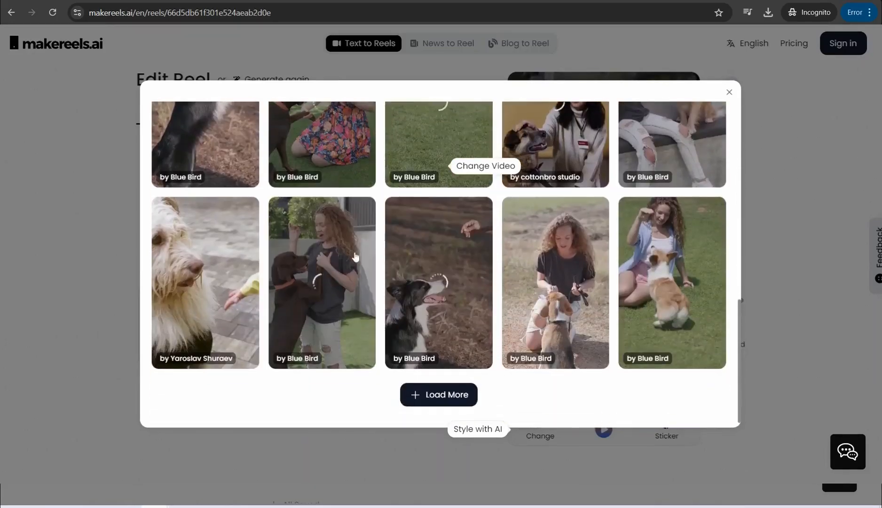
pyautogui.scroll(5, 355, 249)
pyautogui.scroll(2, 362, 284)
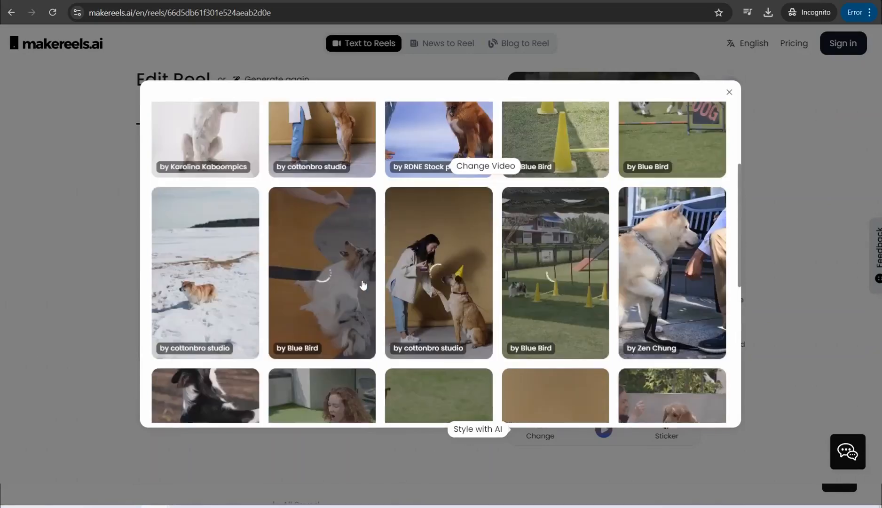
pyautogui.scroll(3, 363, 285)
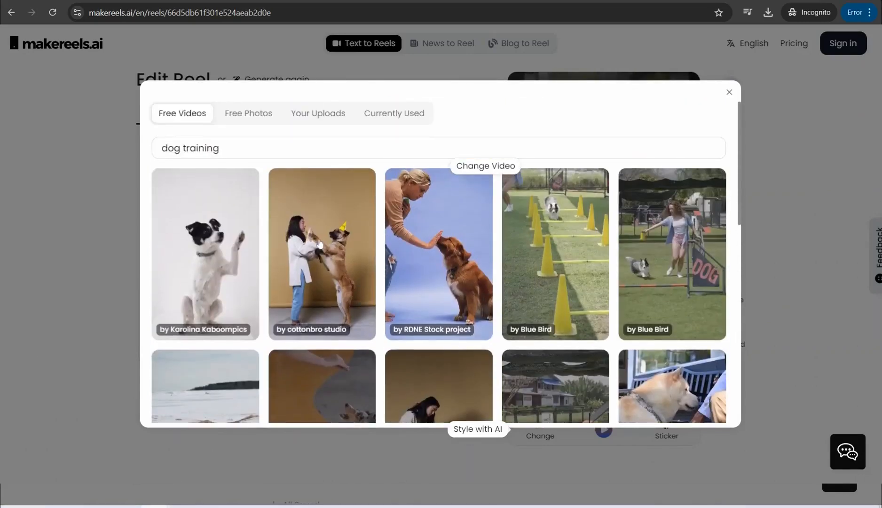
pyautogui.scroll(-3, 329, 264)
pyautogui.scroll(-3, 326, 257)
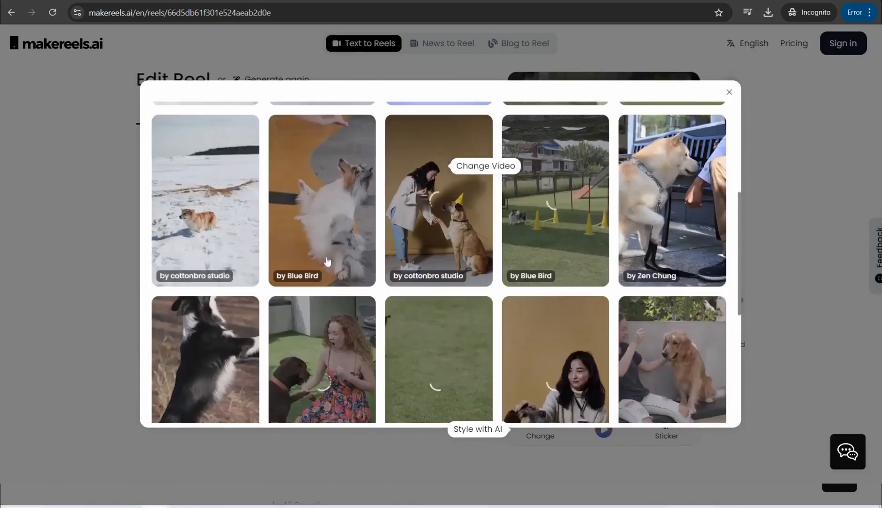
pyautogui.scroll(-4, 310, 249)
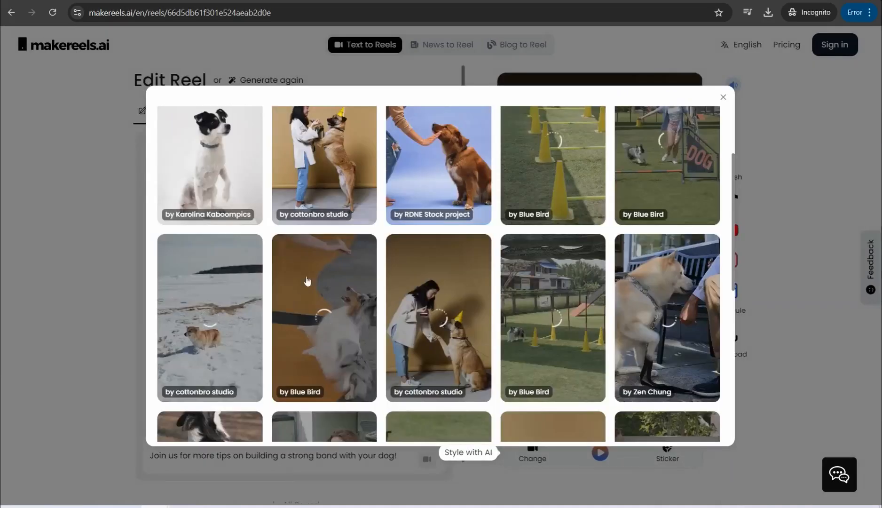
pyautogui.click(329, 287)
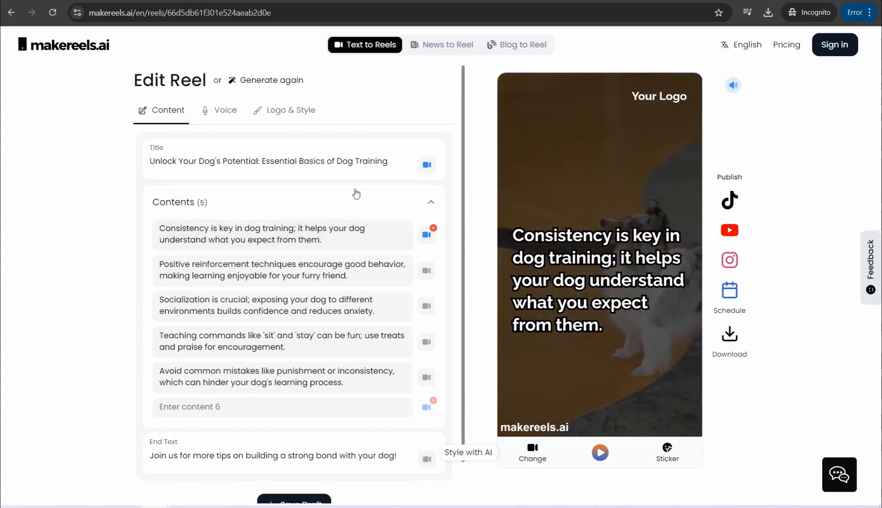
# Look at the media sources for the second content line and close the library without choosing a video.
pyautogui.click(426, 271)
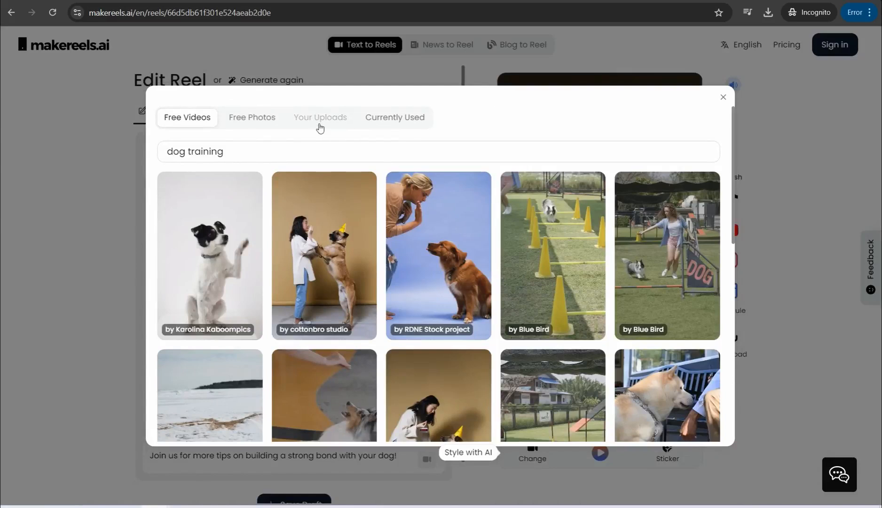
pyautogui.click(723, 100)
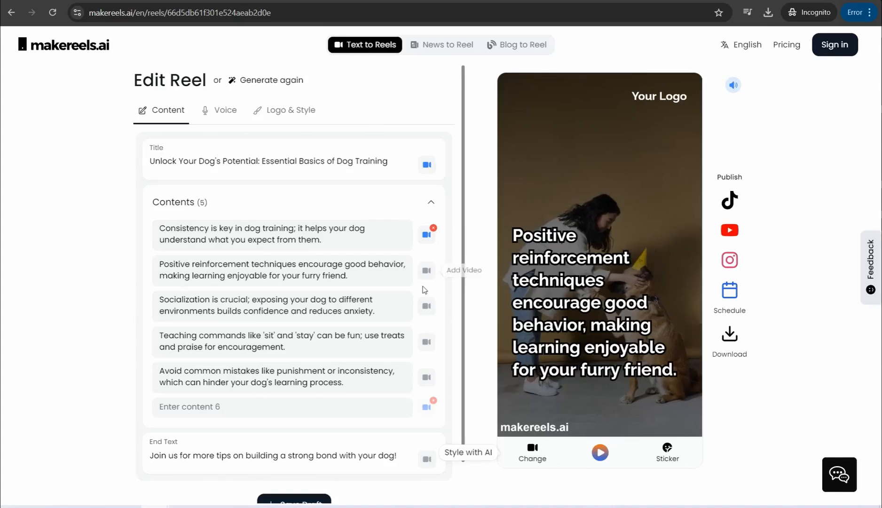
pyautogui.scroll(-1, 282, 310)
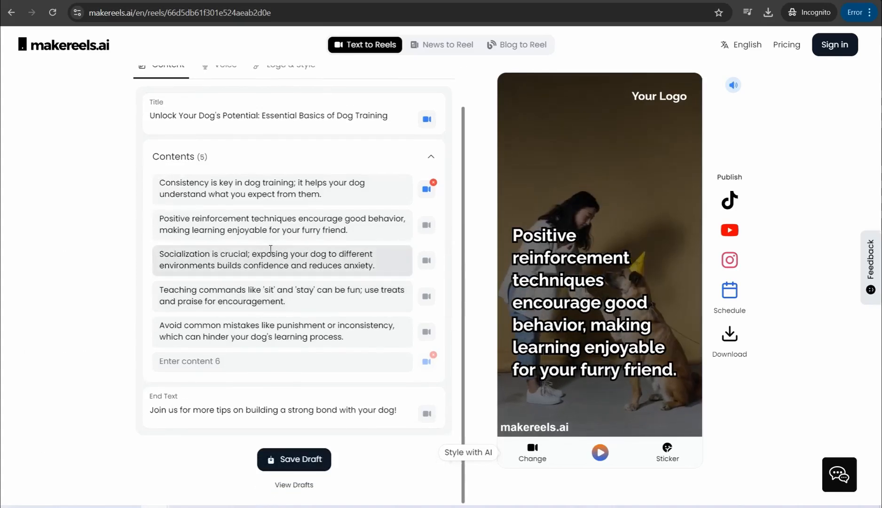
pyautogui.scroll(1, 310, 207)
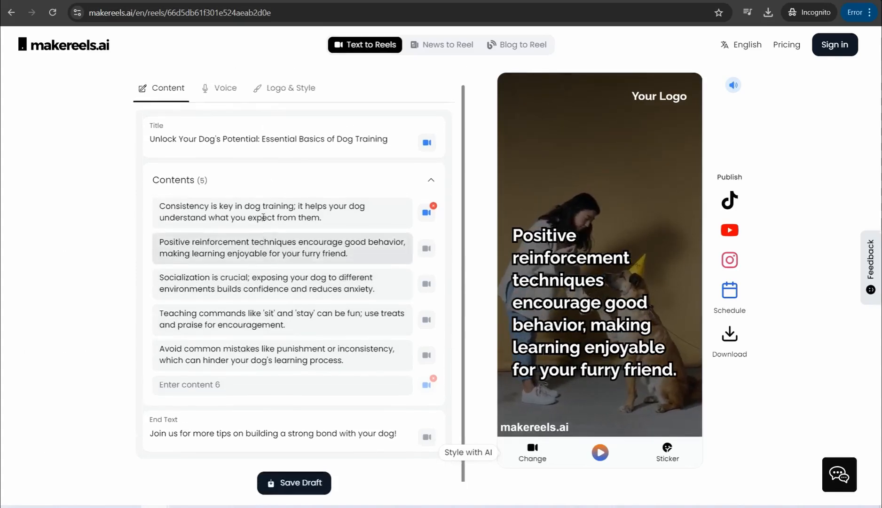
# Review the AI voices available for the reel's voice-over.
pyautogui.click(220, 113)
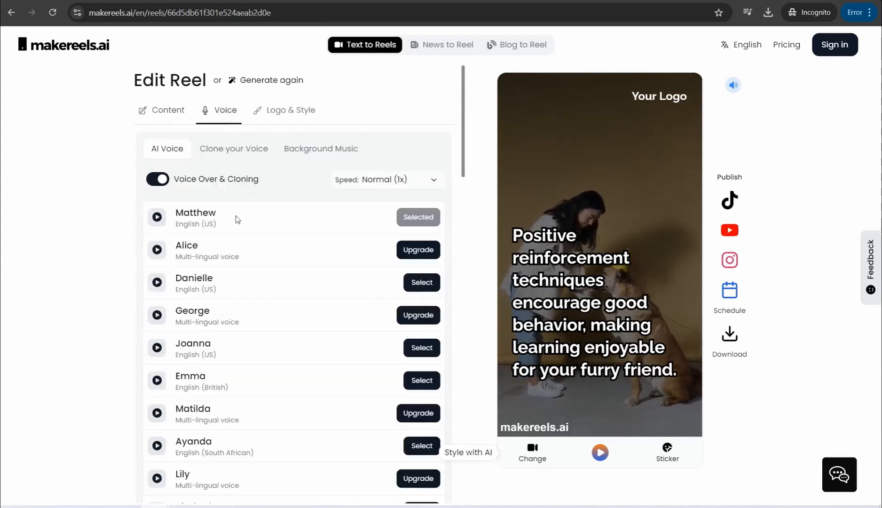
pyautogui.scroll(-1, 207, 240)
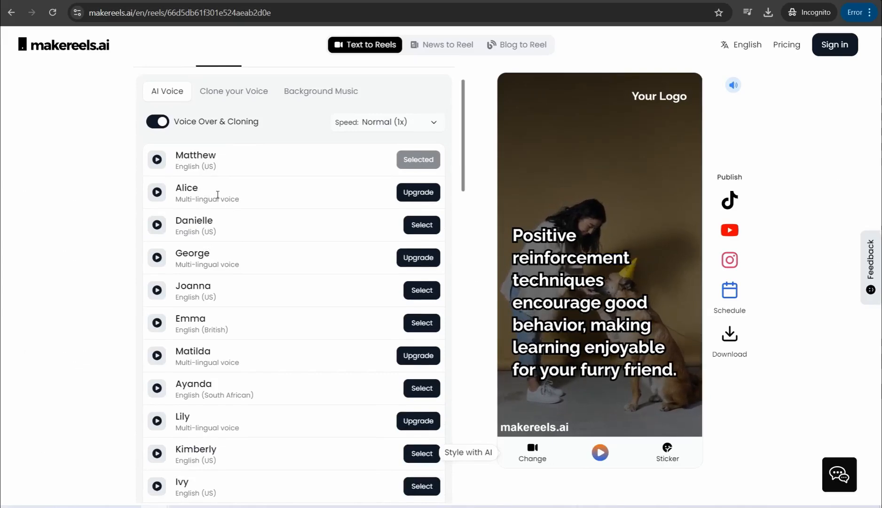
pyautogui.scroll(2, 215, 259)
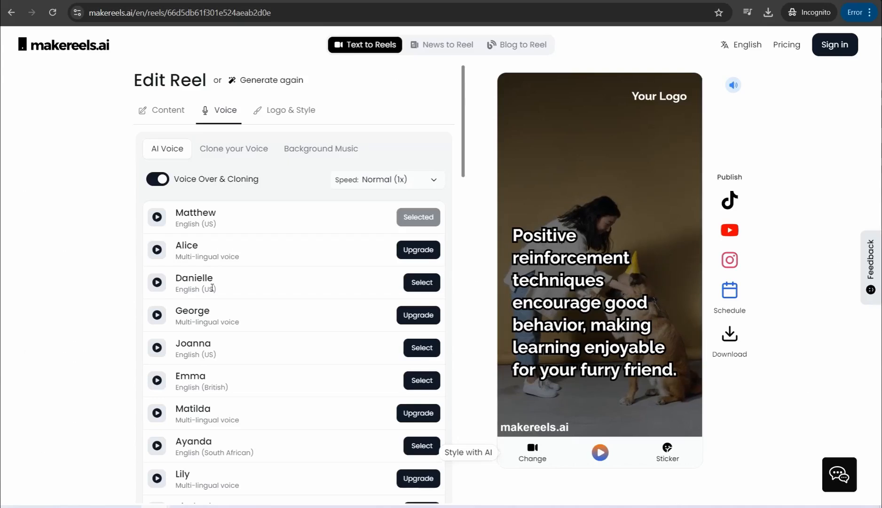
pyautogui.scroll(-5, 213, 288)
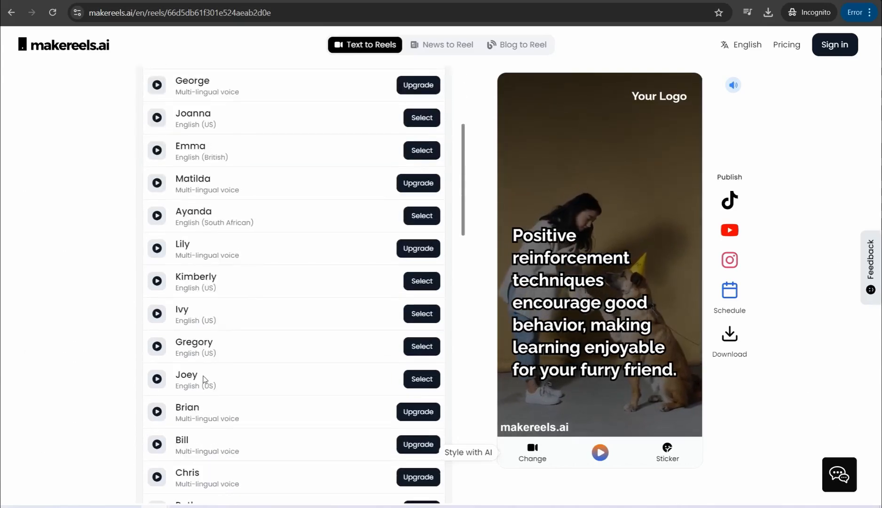
pyautogui.scroll(5, 212, 365)
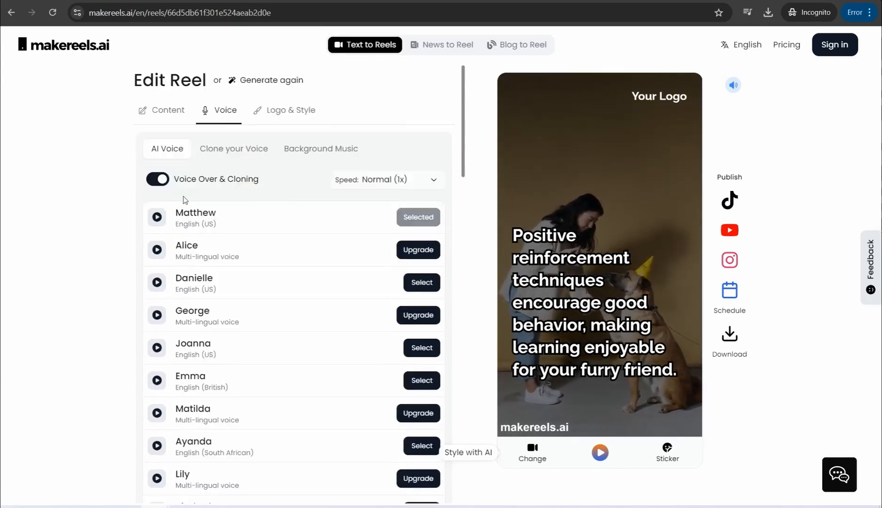
# Check the voice cloning option and review the background music categories and tracks.
pyautogui.click(224, 152)
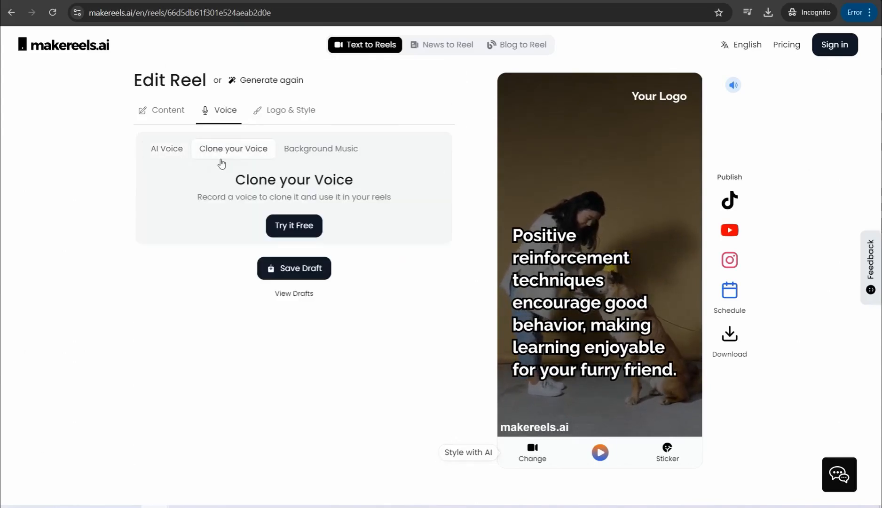
pyautogui.click(308, 151)
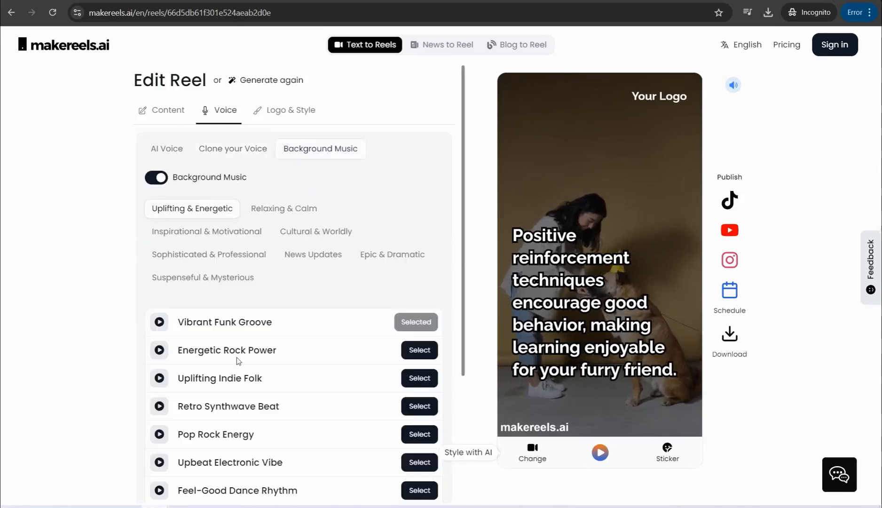
pyautogui.scroll(-1, 238, 358)
pyautogui.scroll(1, 221, 336)
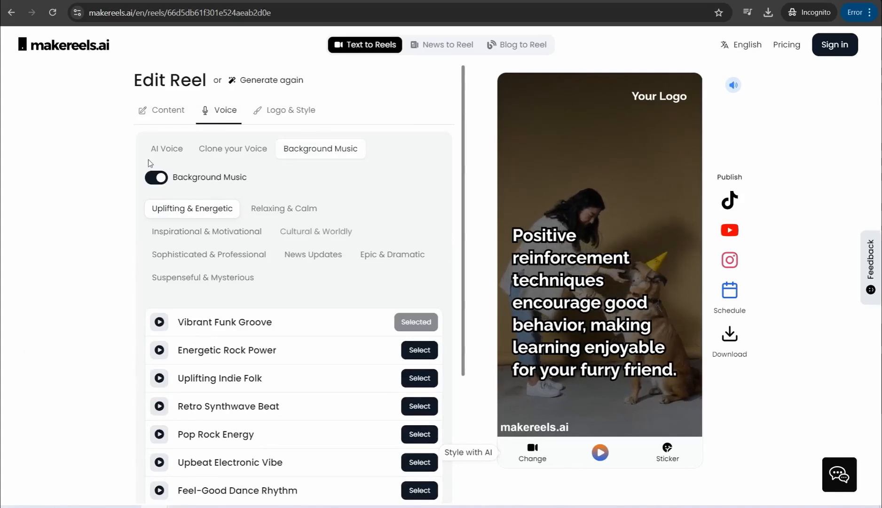
# Set the reel's text-only logo to "fddf" and update it.
pyautogui.click(294, 118)
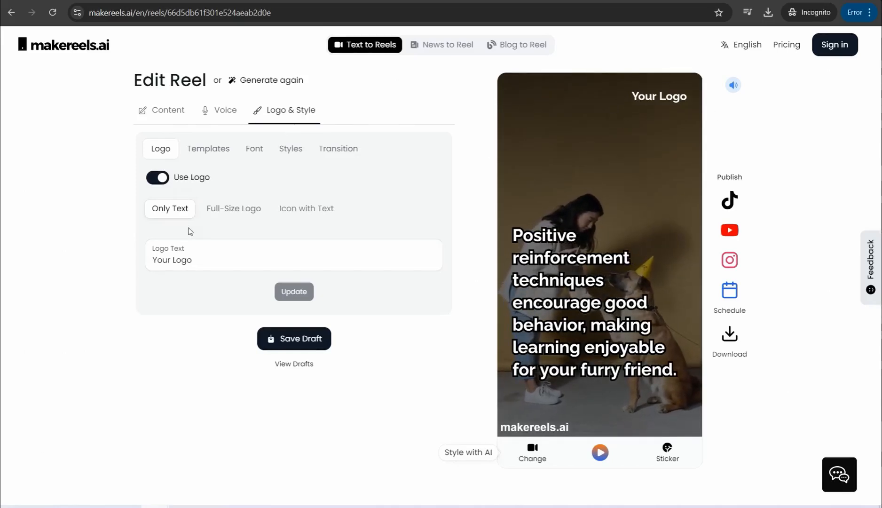
pyautogui.click(168, 261)
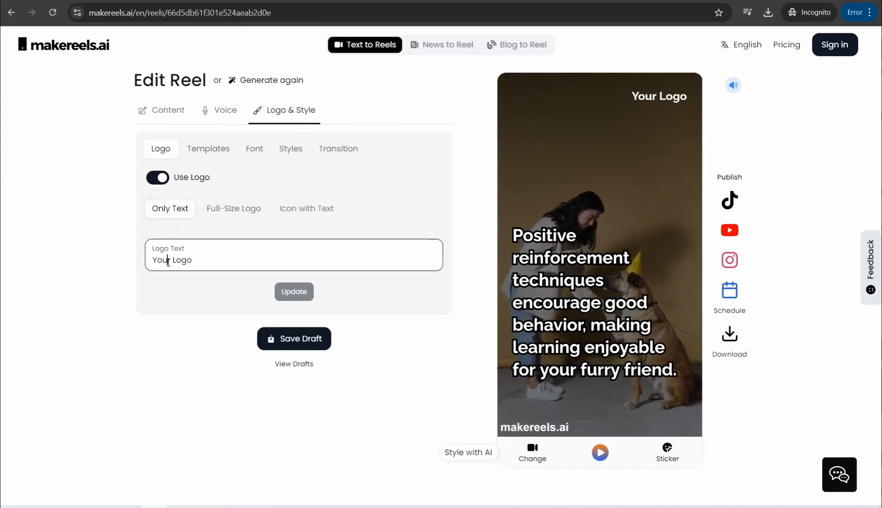
pyautogui.tripleClick(168, 262)
pyautogui.write('fddf')
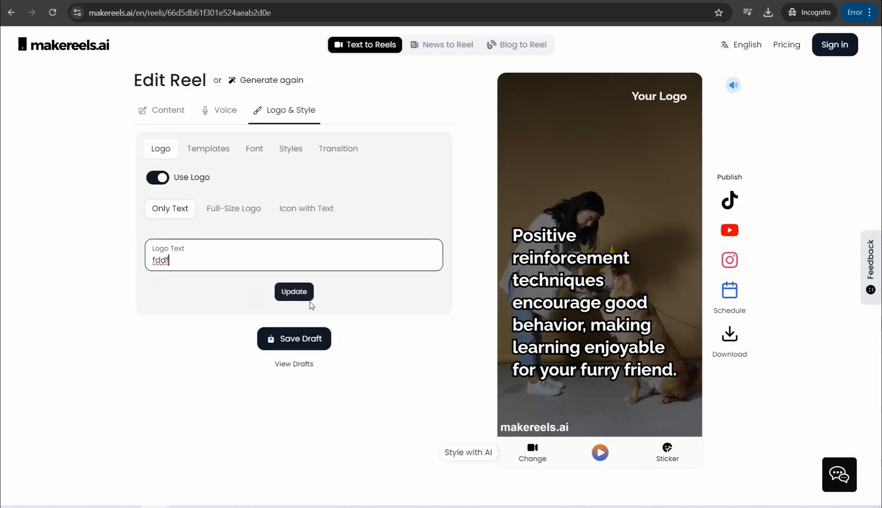
pyautogui.click(293, 297)
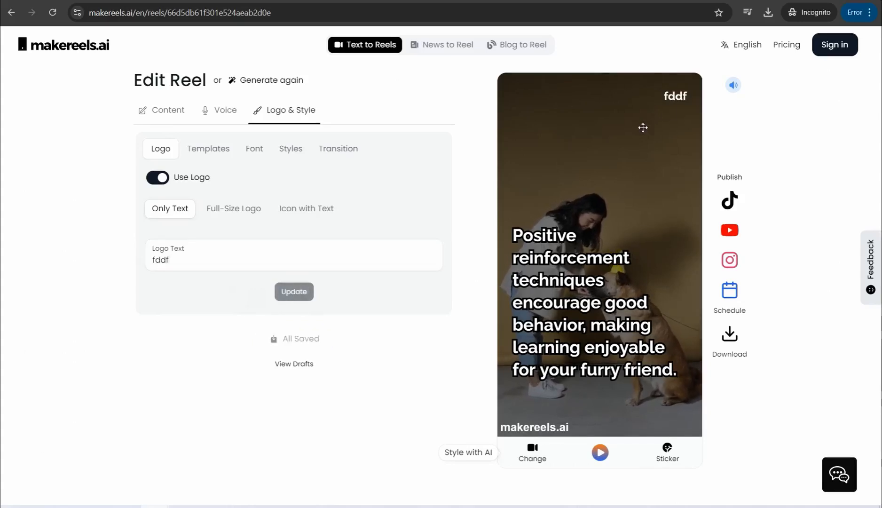
# Look at the full-size and icon-with-text options for the reel's logo.
pyautogui.click(223, 211)
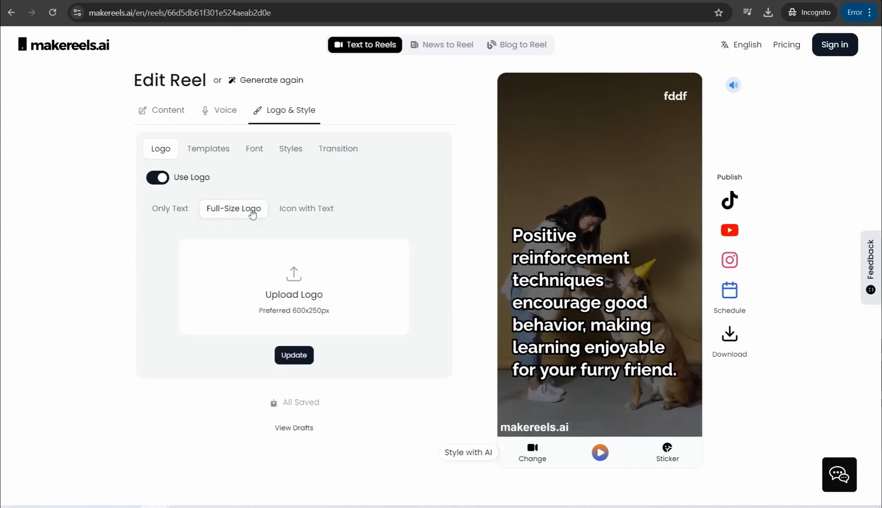
pyautogui.click(318, 216)
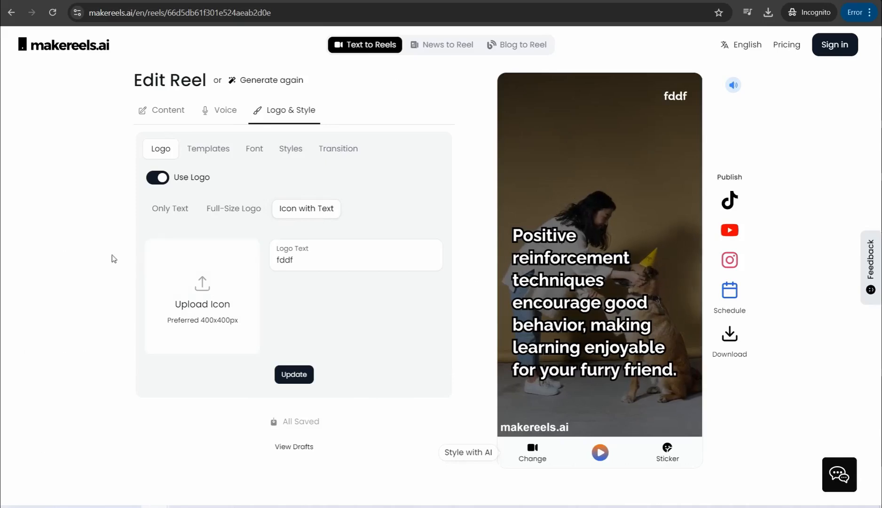
# Try the yellow text template on the reel and apply the orange text template instead.
pyautogui.click(211, 152)
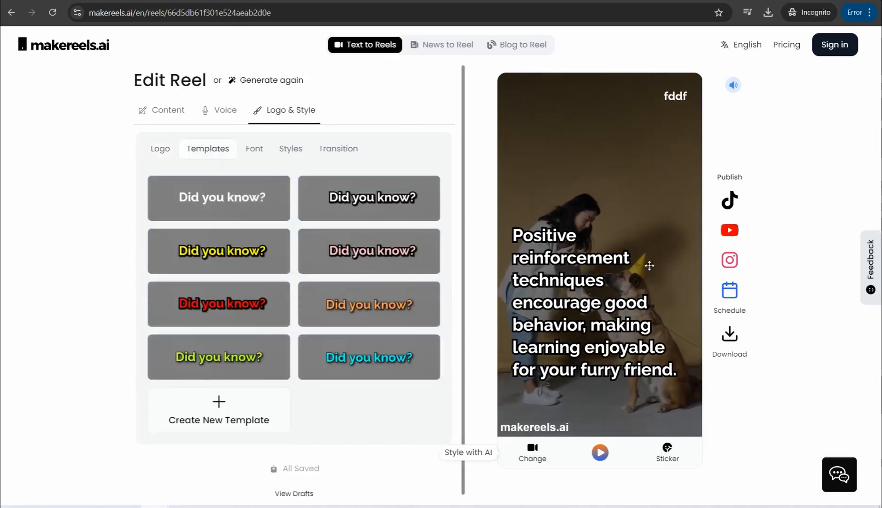
pyautogui.click(191, 255)
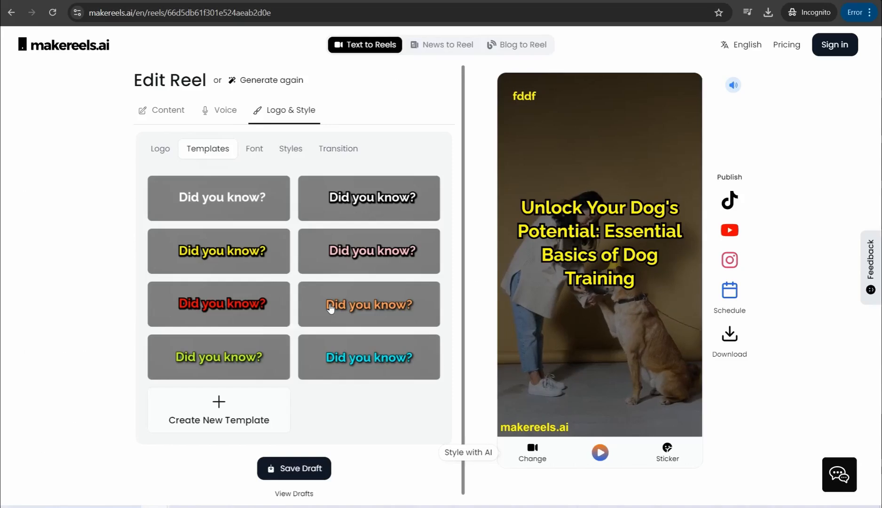
pyautogui.click(363, 308)
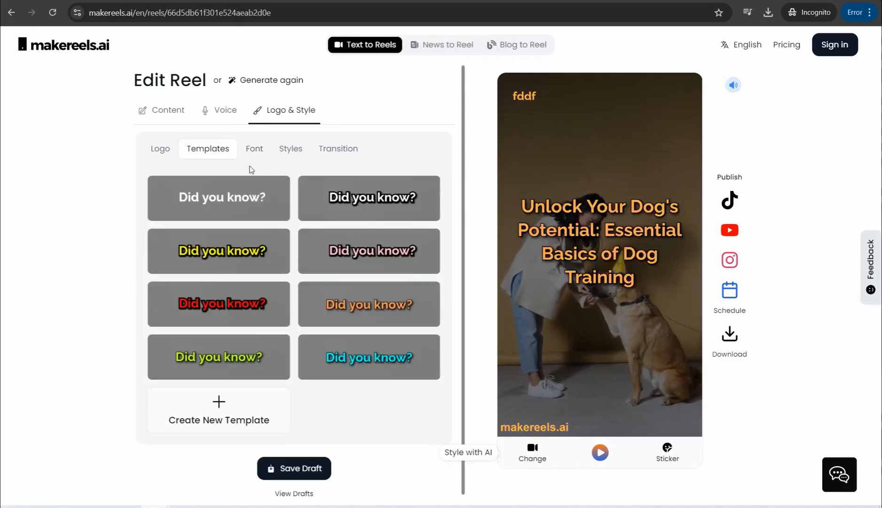
# Review the available fonts and text style settings, and set the reel's background transition to Fade.
pyautogui.click(253, 150)
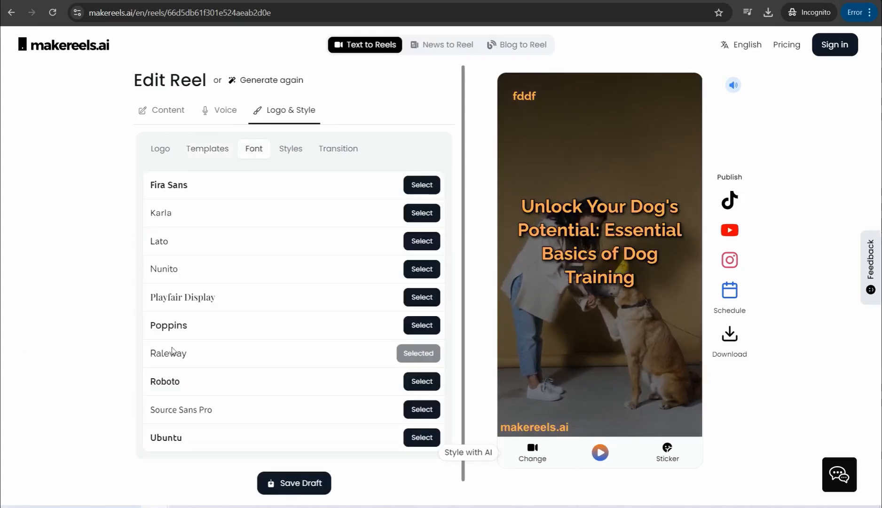
pyautogui.click(291, 151)
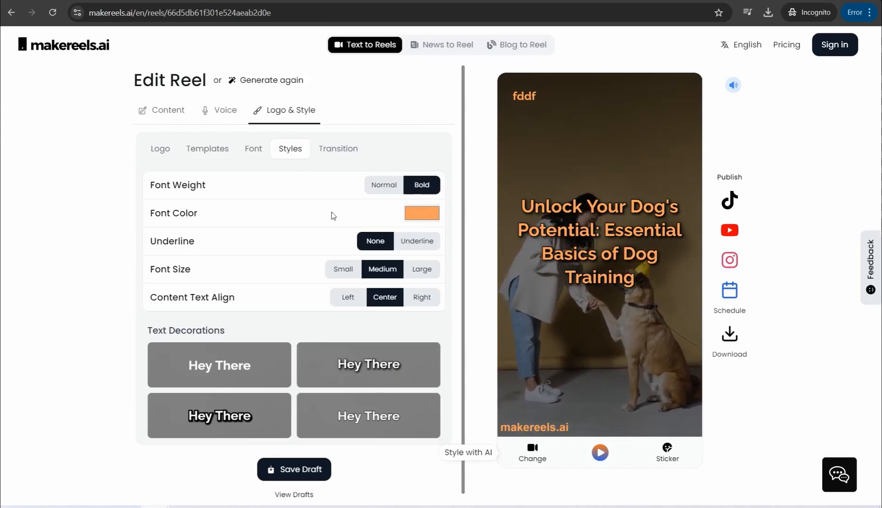
pyautogui.click(336, 150)
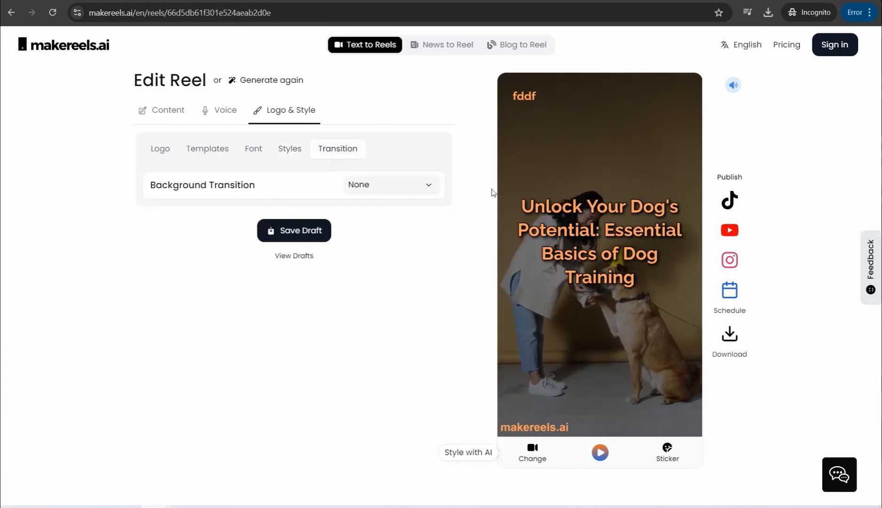
pyautogui.click(429, 185)
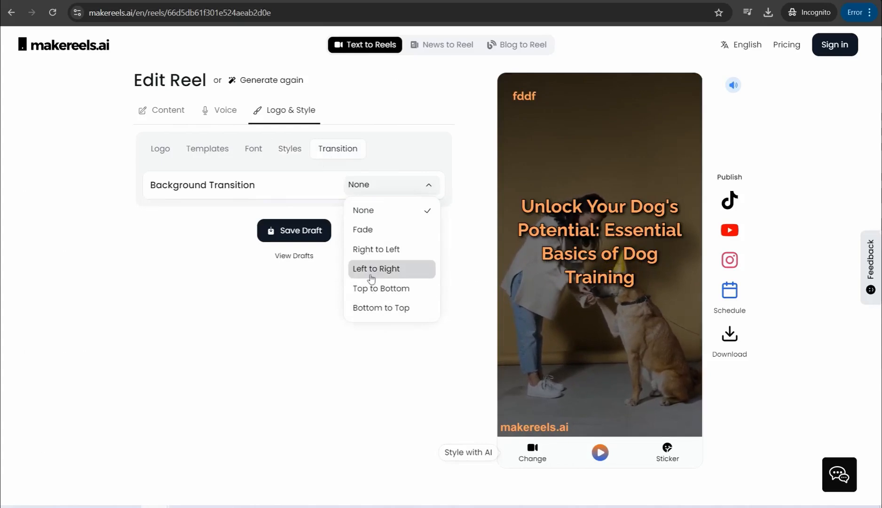
pyautogui.click(362, 232)
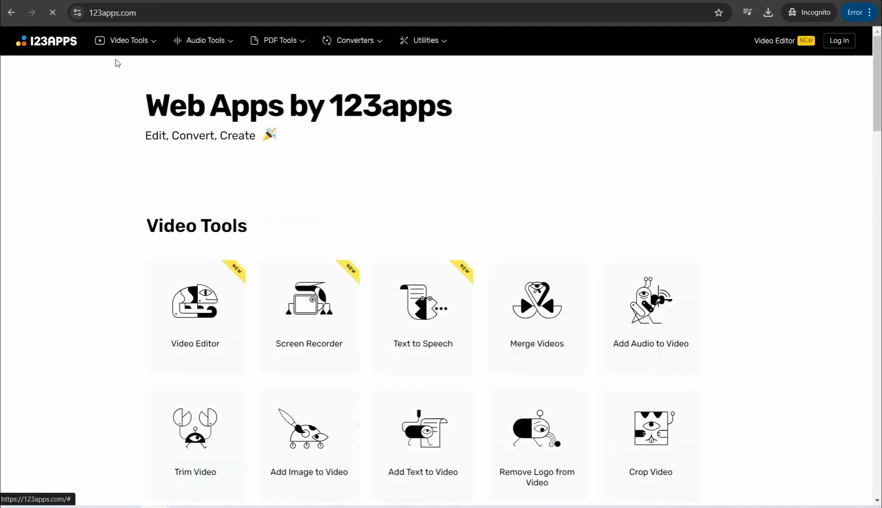
# On the 123apps site, open the Remove Logo from Video tool and dismiss the advertisement.
pyautogui.moveTo(100, 58)
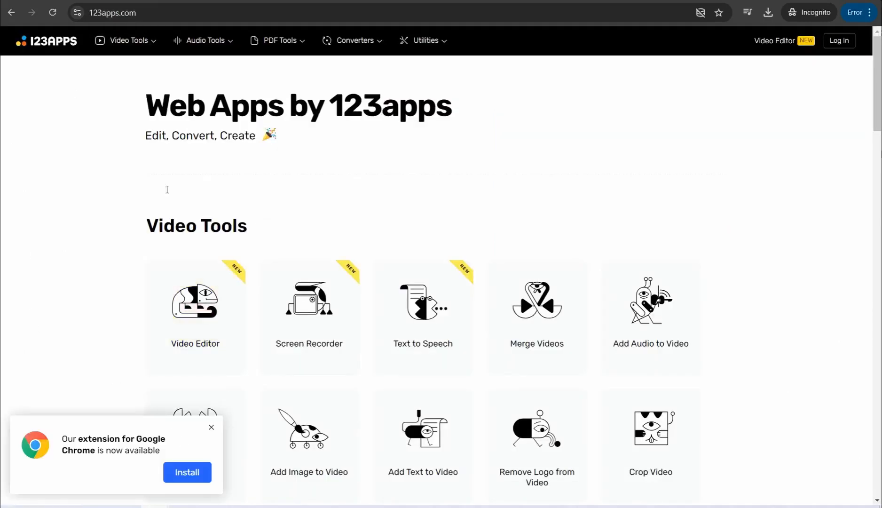
pyautogui.moveTo(120, 41)
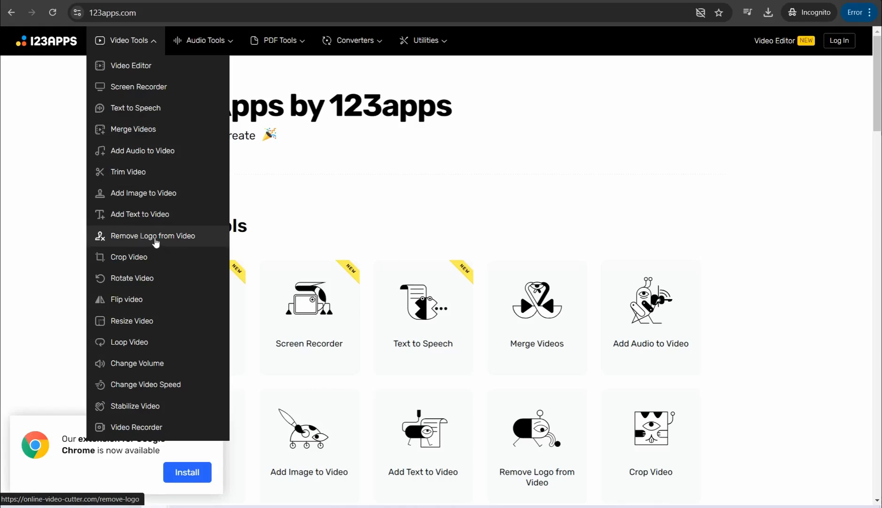
pyautogui.click(156, 240)
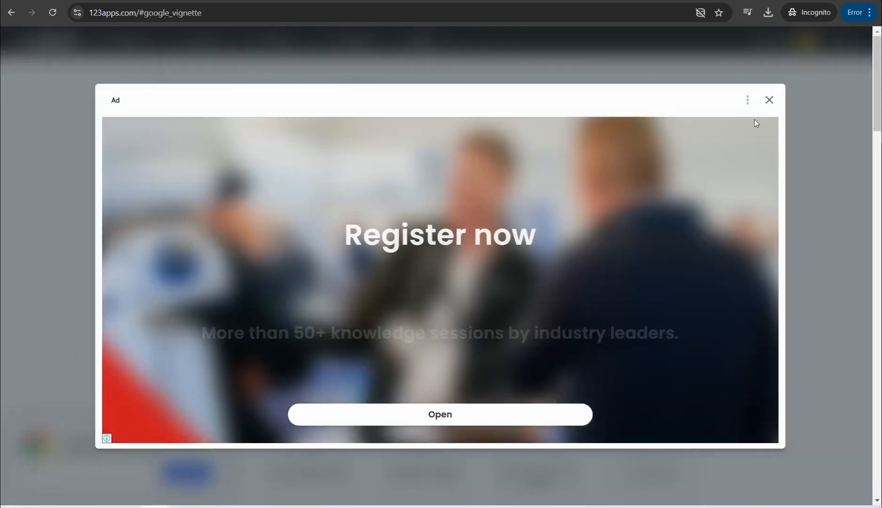
pyautogui.click(769, 100)
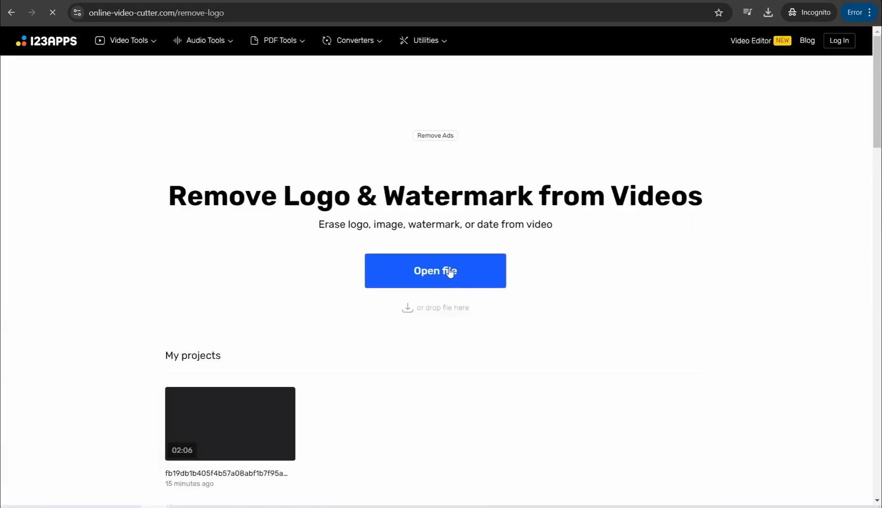